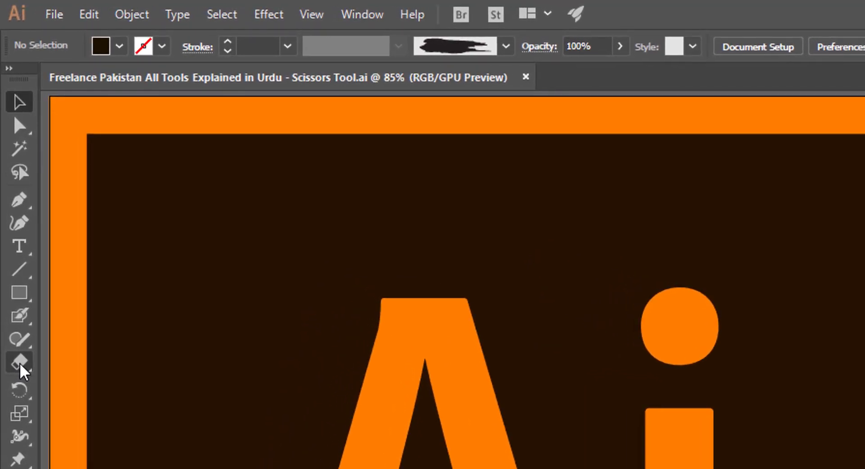
Tear off the Eraser, Scissors and Knife tool group as a floating panel and place it below the "TOOL" heading.
right_click(20, 364)
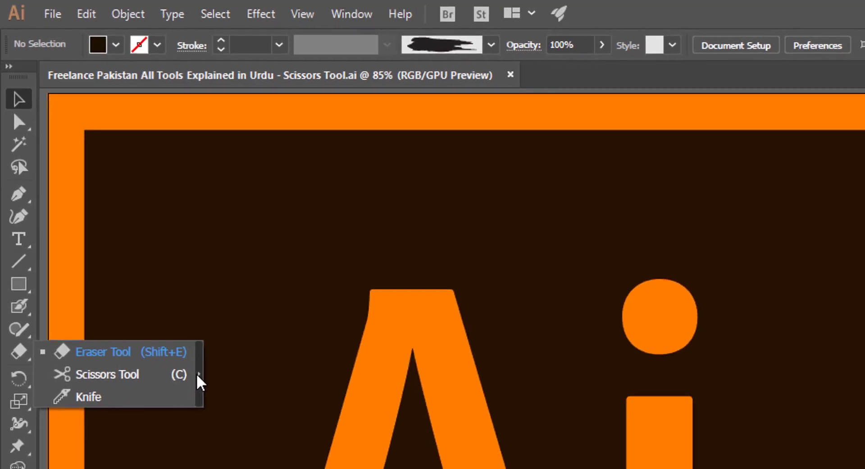
click(194, 367)
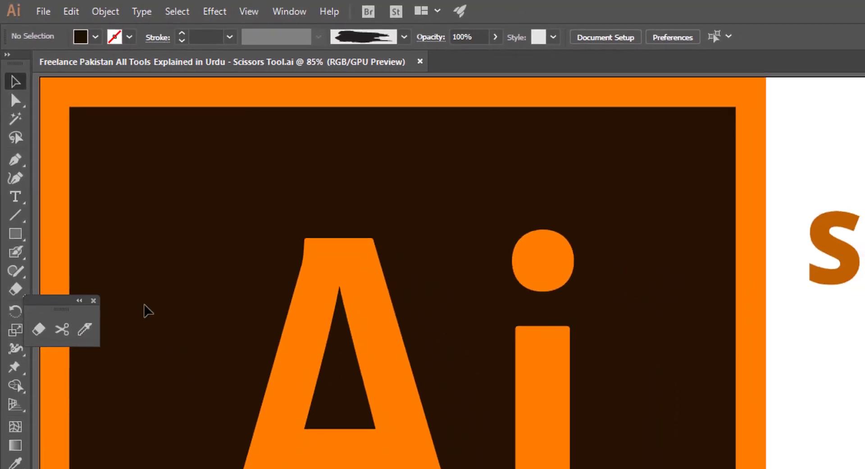
mouse_move(65, 291)
mouse_down()
mouse_move(507, 390)
mouse_move(864, 396)
mouse_up()
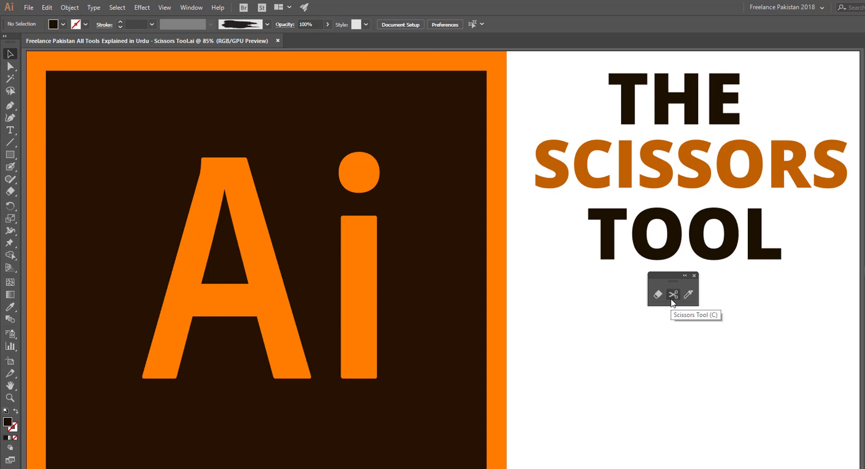
Draw a dark filled circle with the Ellipse tool in the white area below the floating tool group.
click(12, 154)
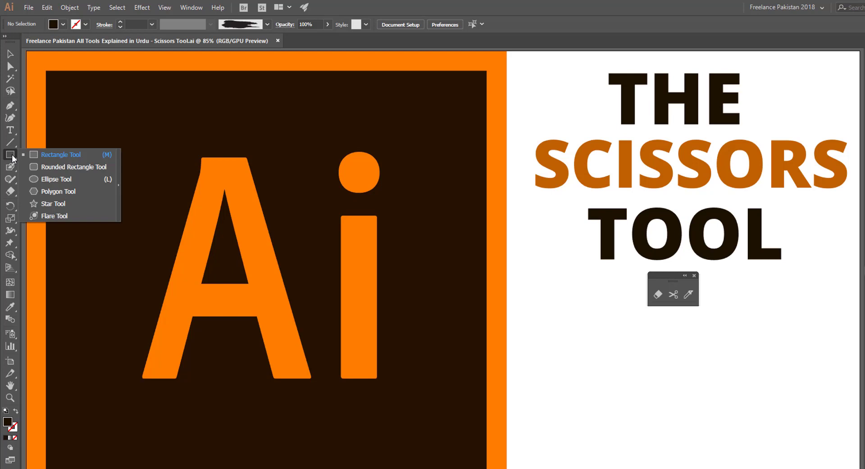
click(41, 178)
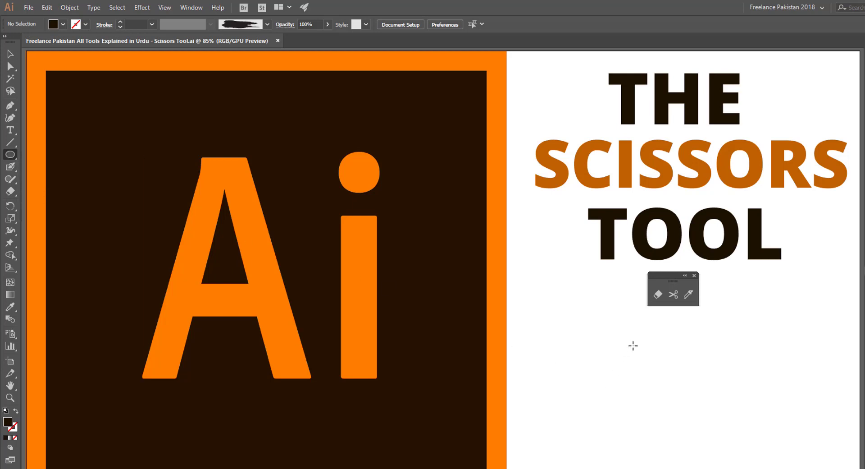
drag(624, 345, 777, 468)
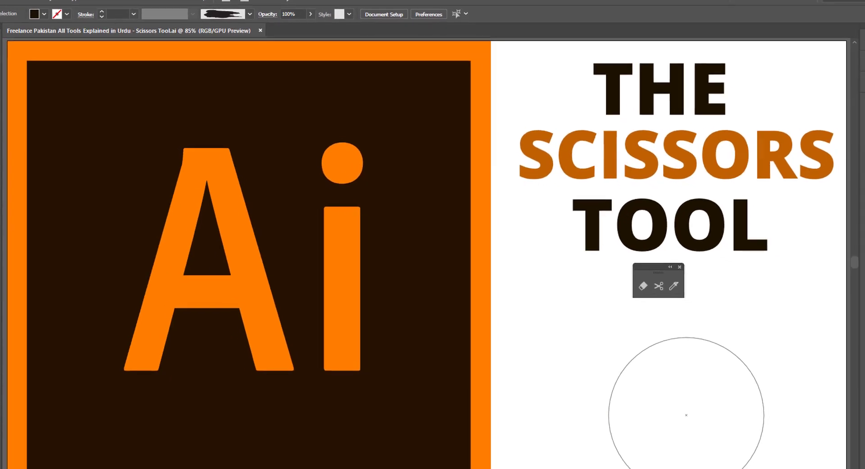
drag(722, 468, 723, 468)
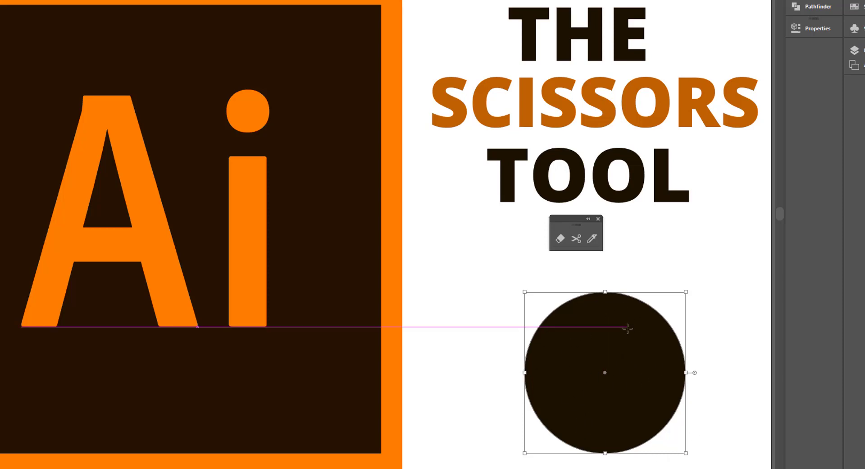
Try to cut the circle with the Scissors tool inside its fill, away from the outline.
click(576, 239)
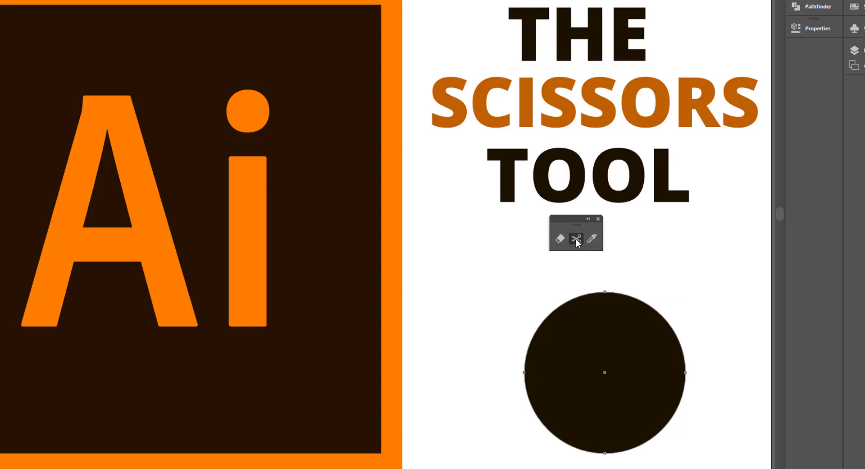
click(597, 341)
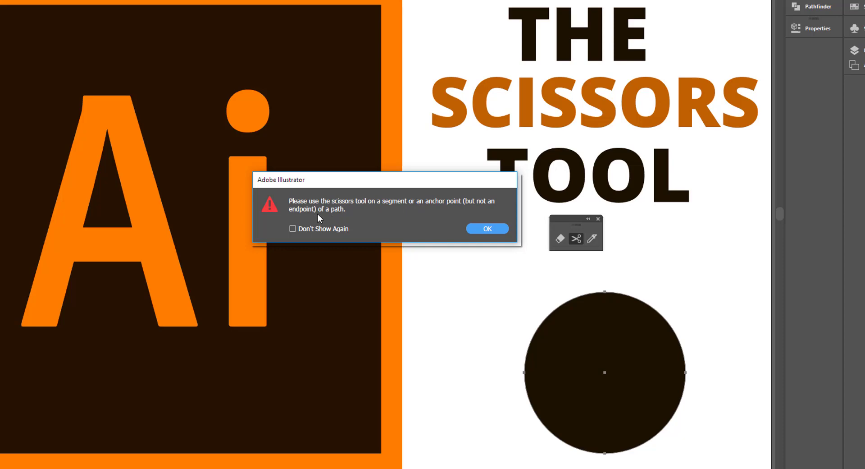
click(479, 229)
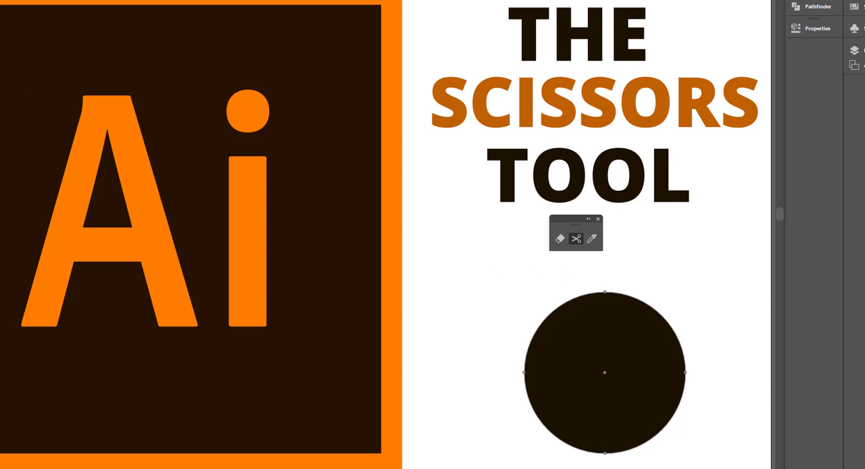
Draw a horizontal line between the floating tool group and the circle, and cut it at its middle with the Scissors tool.
key(backslash)
drag(488, 266, 691, 266)
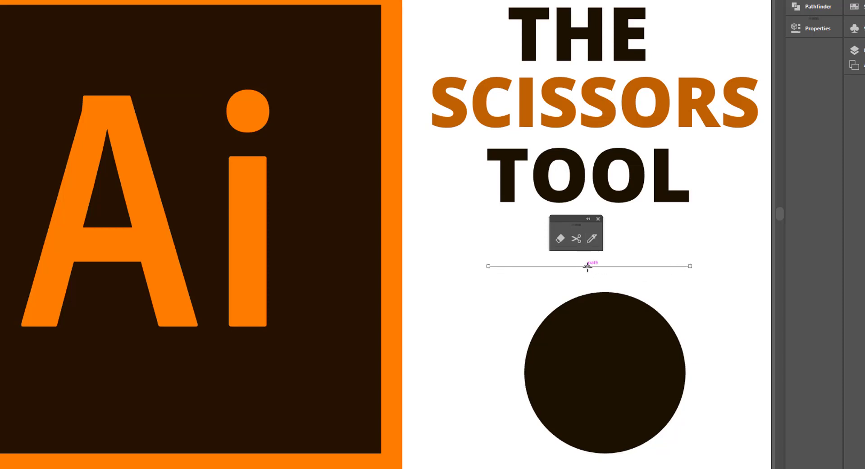
click(577, 239)
click(589, 266)
key(Delete)
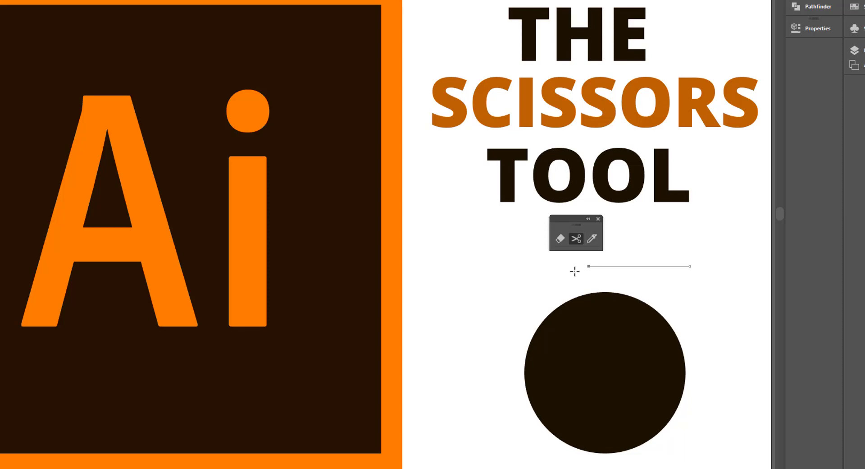
Try moving the cut end of the line's right half, and undo the changes back to the whole line.
key(v)
drag(589, 267, 623, 284)
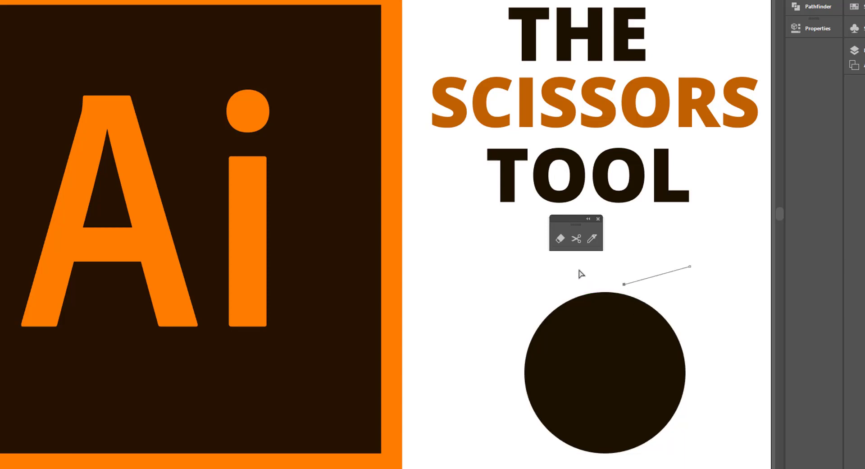
key(ctrl+z)
drag(589, 267, 592, 285)
click(581, 270)
drag(553, 262, 650, 288)
key(ctrl+z)
key(ctrl+z)
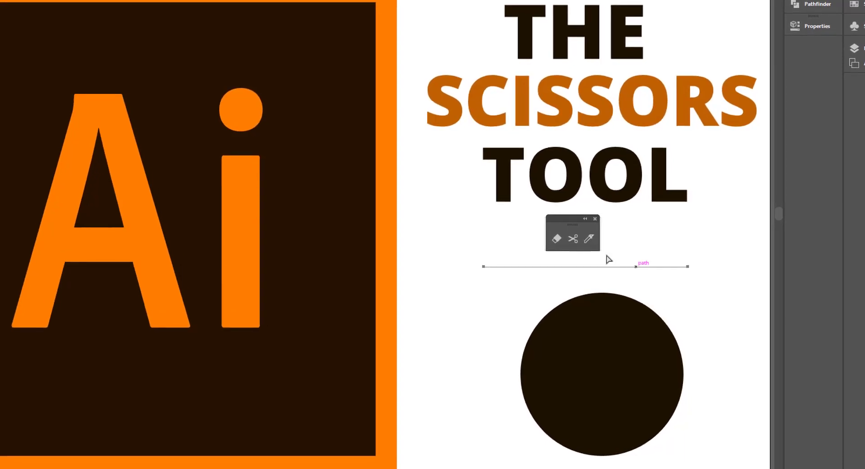
Try to cut the horizontal line at its right endpoint with the Scissors tool.
click(575, 239)
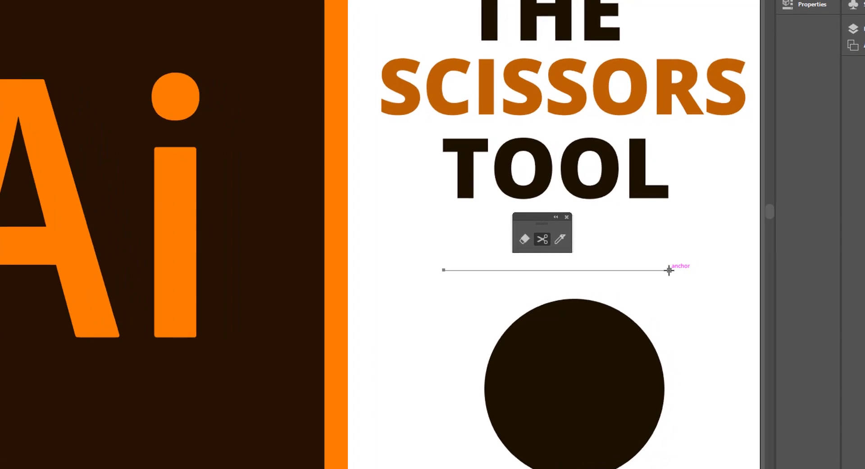
click(673, 269)
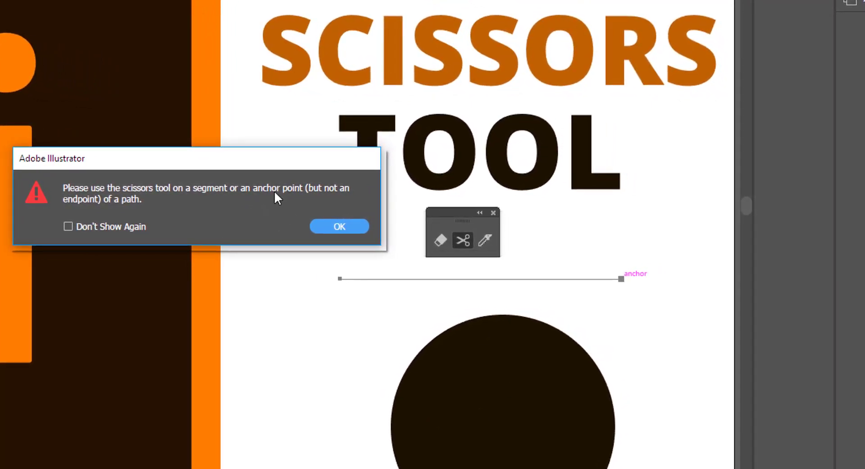
click(334, 228)
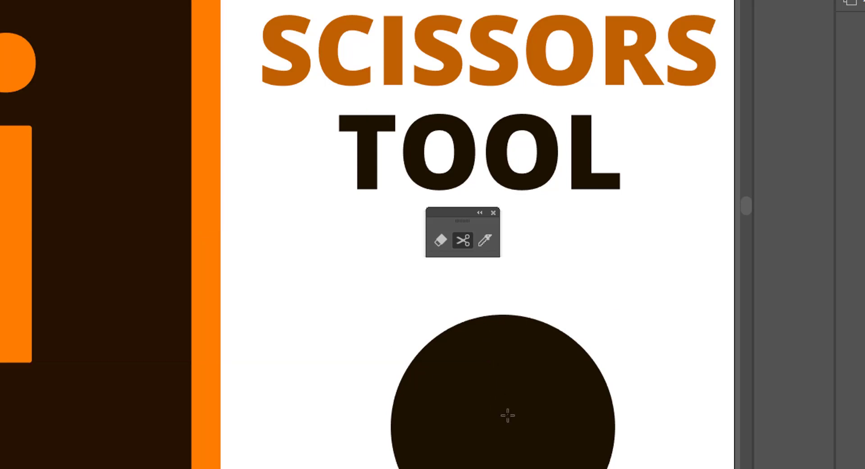
Cut the circle at its top anchor point with the Scissors tool and pull the two cut ends apart, upward to either side.
click(503, 314)
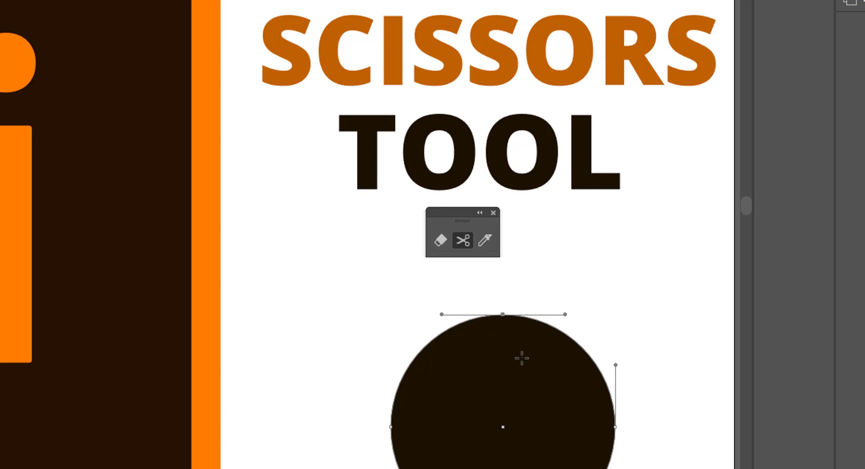
key(a)
click(564, 284)
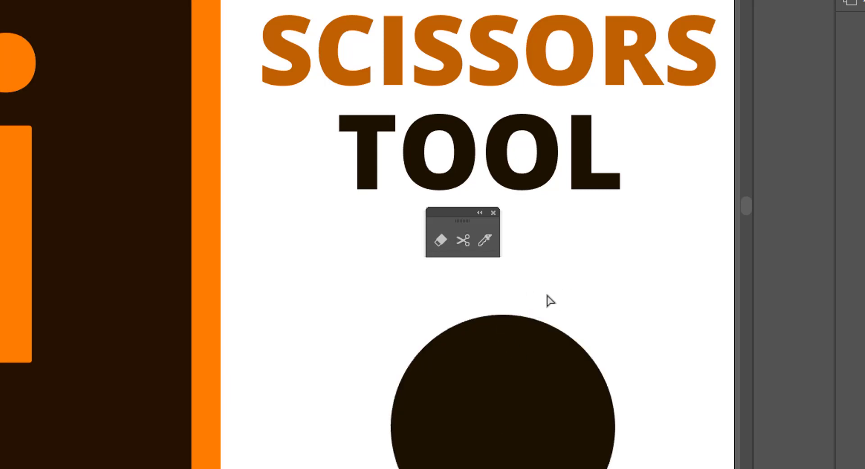
click(503, 314)
drag(504, 314, 542, 283)
drag(504, 316, 372, 283)
click(488, 315)
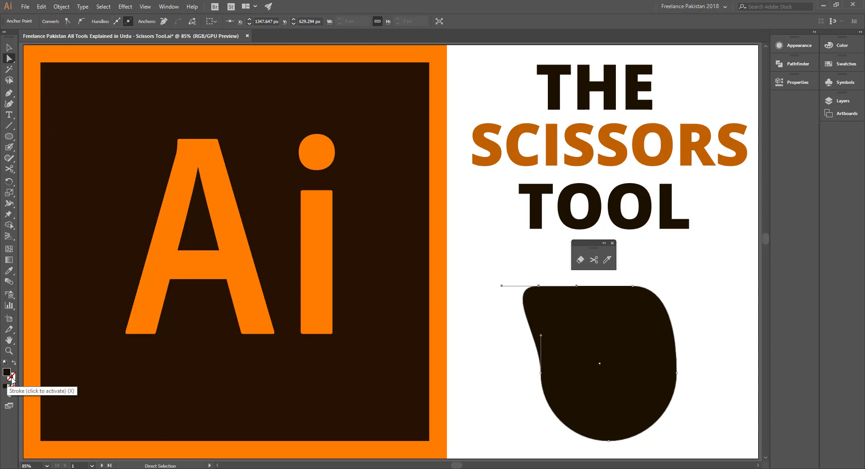
Swap the fill and stroke of the cut circle and set its stroke weight to 7 pt.
key(shift+x)
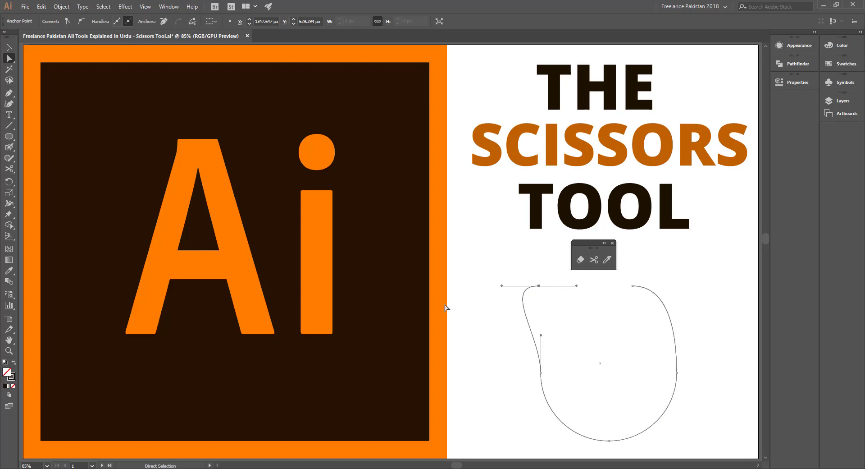
click(8, 47)
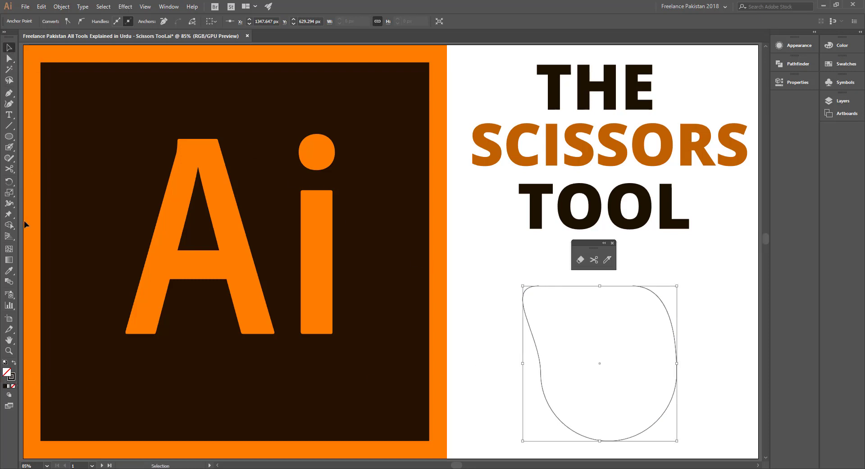
click(505, 270)
drag(504, 281, 546, 312)
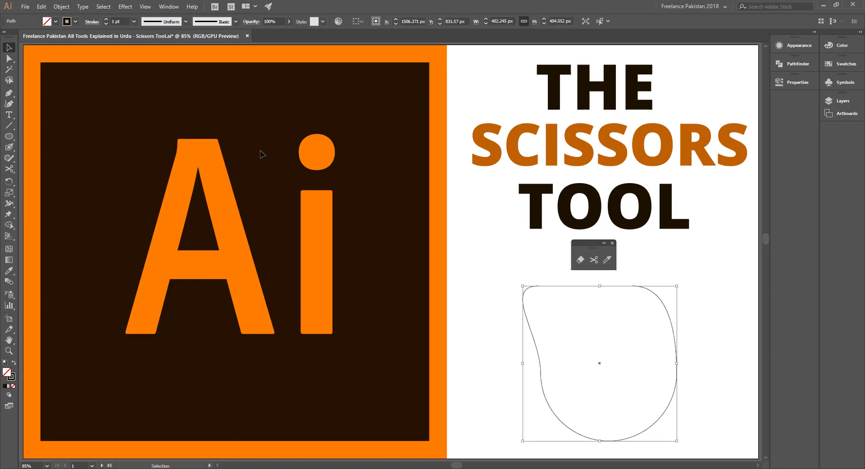
click(106, 20)
click(106, 19)
click(106, 20)
click(106, 19)
click(106, 20)
click(106, 19)
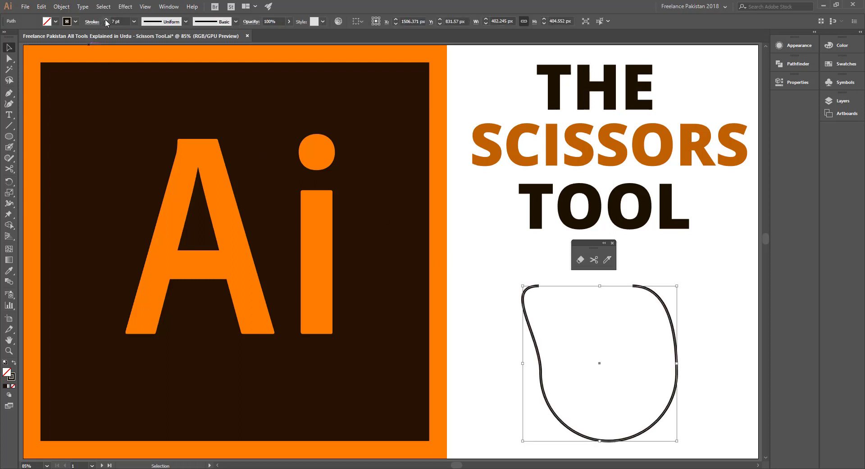
Connect the open path's two ends with the Join tool, and undo that join.
drag(527, 277, 647, 305)
key(a)
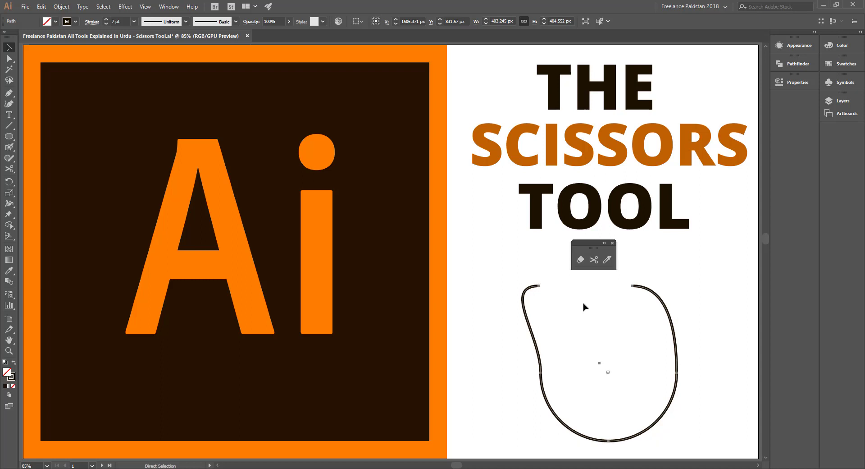
key(v)
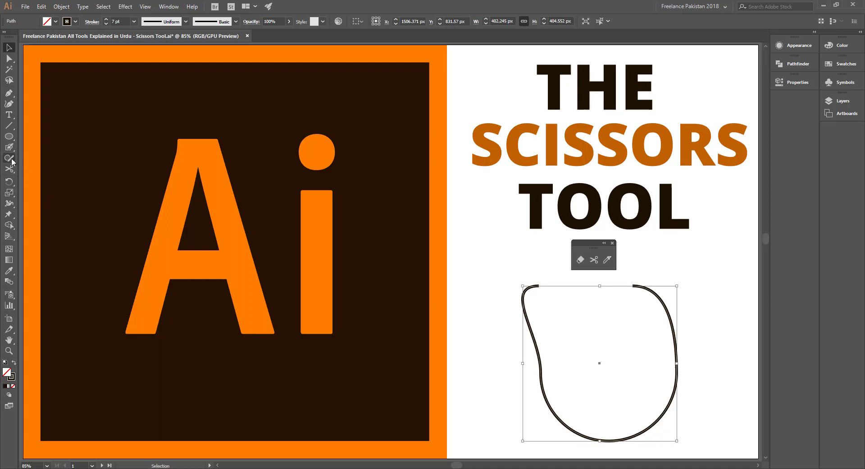
click(12, 160)
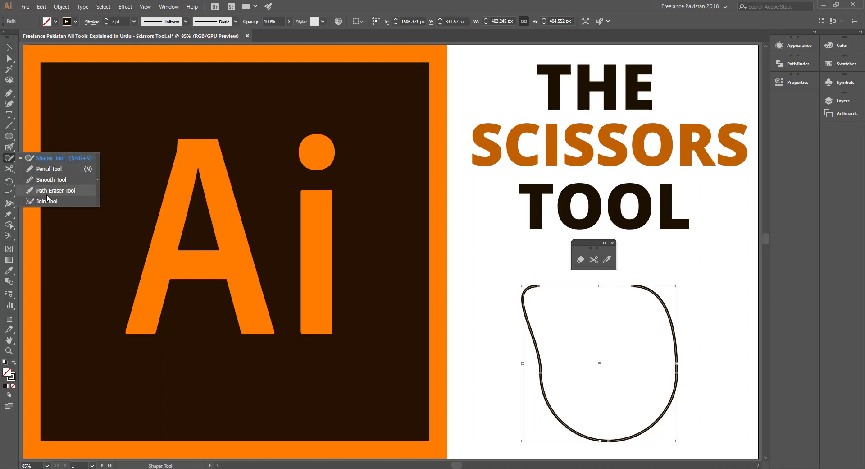
click(48, 201)
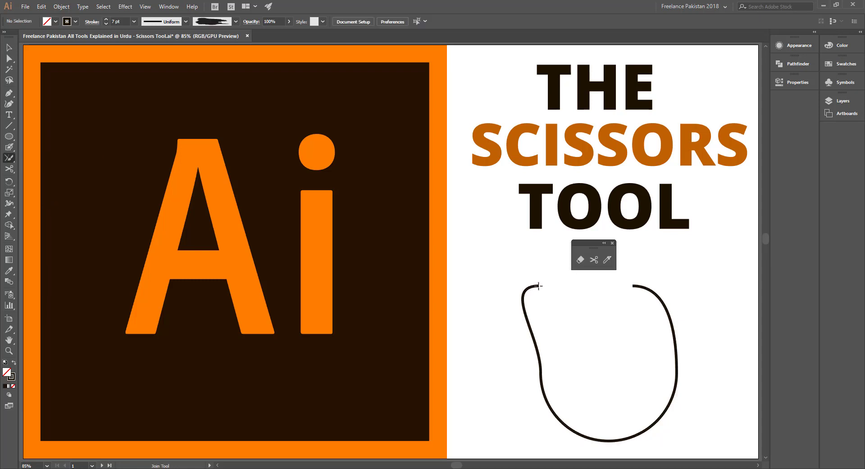
mouse_move(538, 285)
mouse_down()
mouse_move(586, 275)
mouse_move(635, 286)
mouse_up()
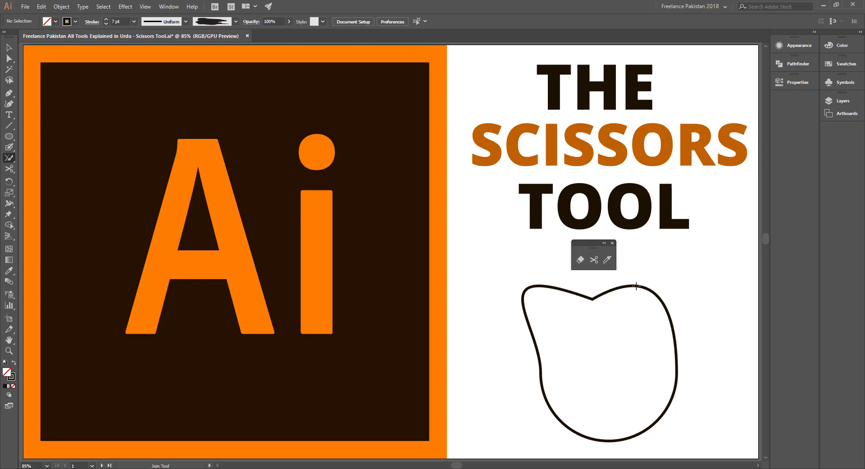
key(v)
key(ctrl+z)
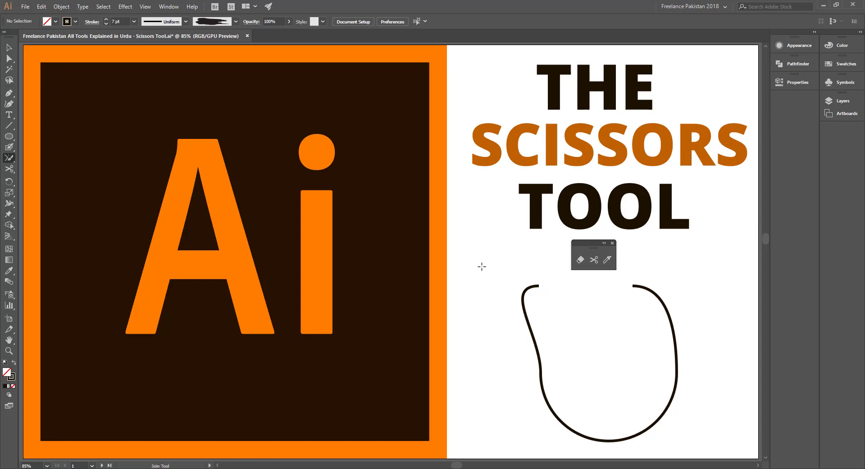
Select the open path and close the gap between its ends with the Join path command.
click(9, 48)
drag(529, 272, 682, 316)
click(61, 6)
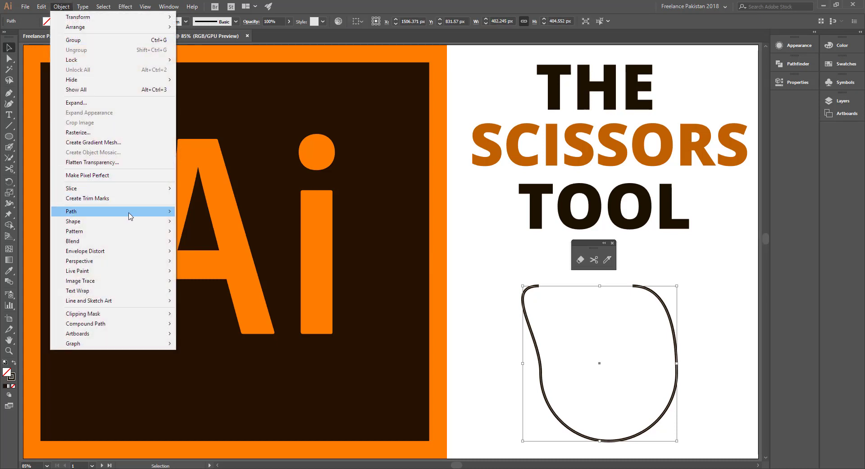
mouse_move(131, 216)
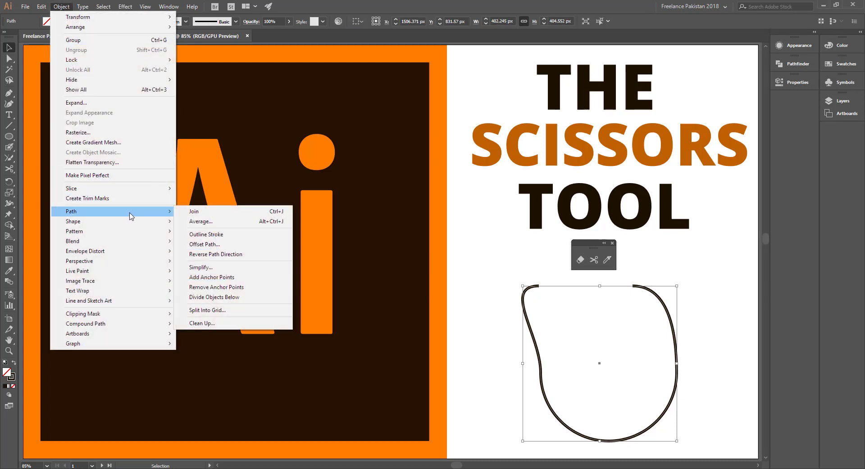
click(197, 211)
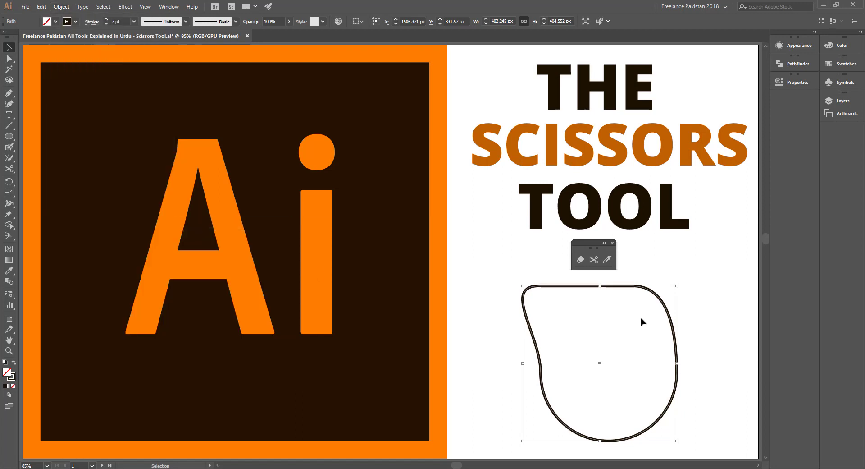
Reopen the gap by removing the straight segment that joins the path's two ends.
key(a)
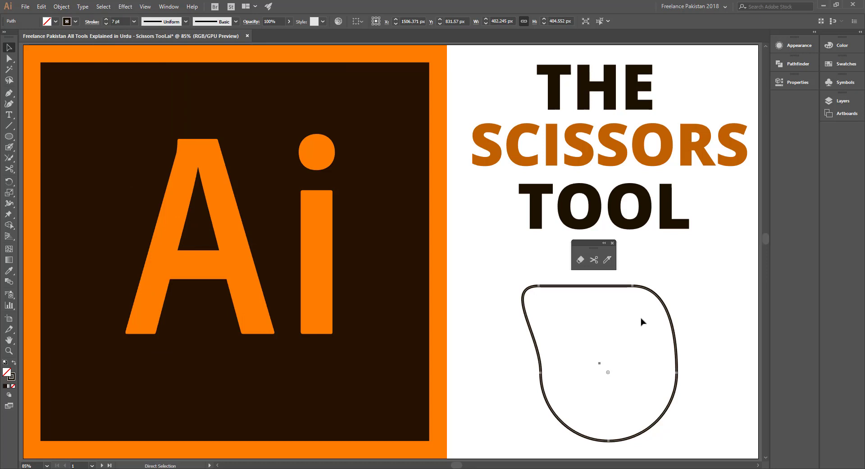
key(Delete)
key(v)
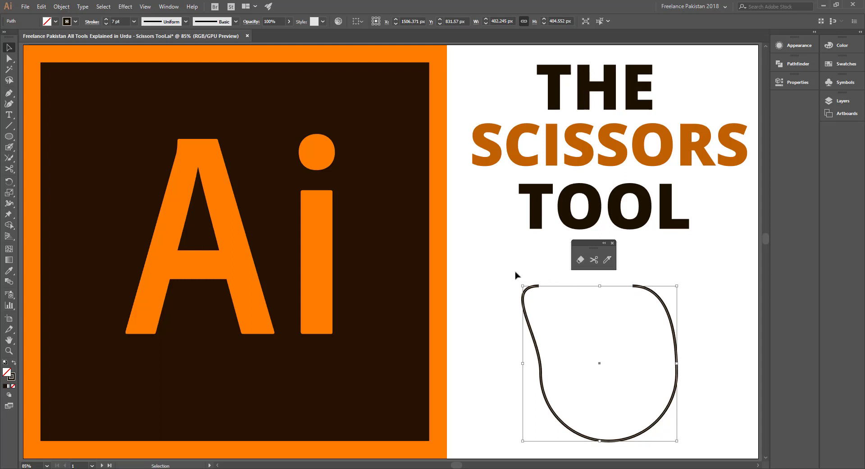
Swap the fill and stroke of the open path to give it a solid dark fill and no stroke.
key(shift)
key(shift+x)
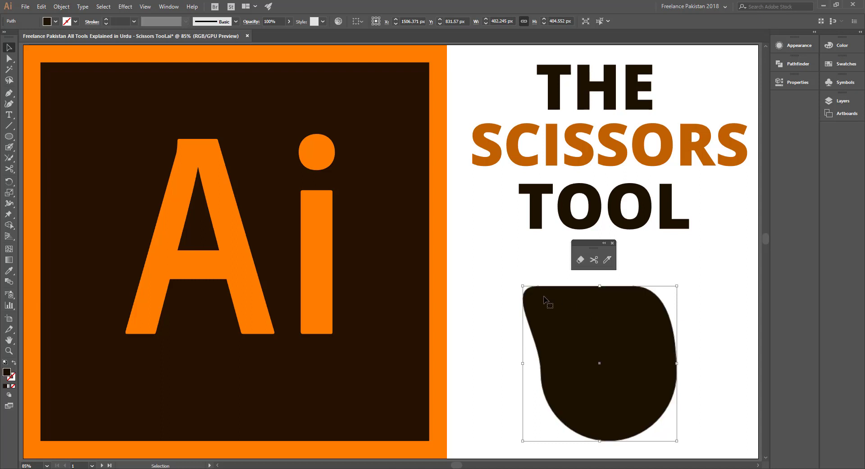
click(499, 303)
click(618, 338)
Cut the filled shape's outline with the Scissors tool on its upper-right curve and on its lower-left curve.
click(596, 259)
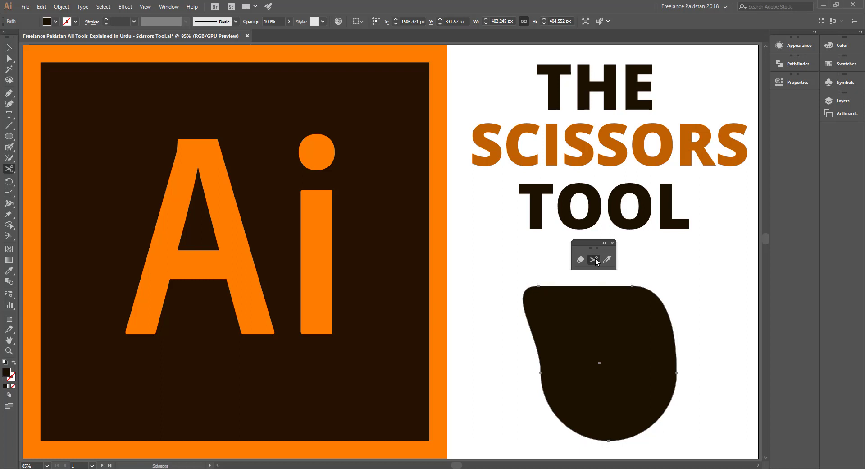
click(656, 294)
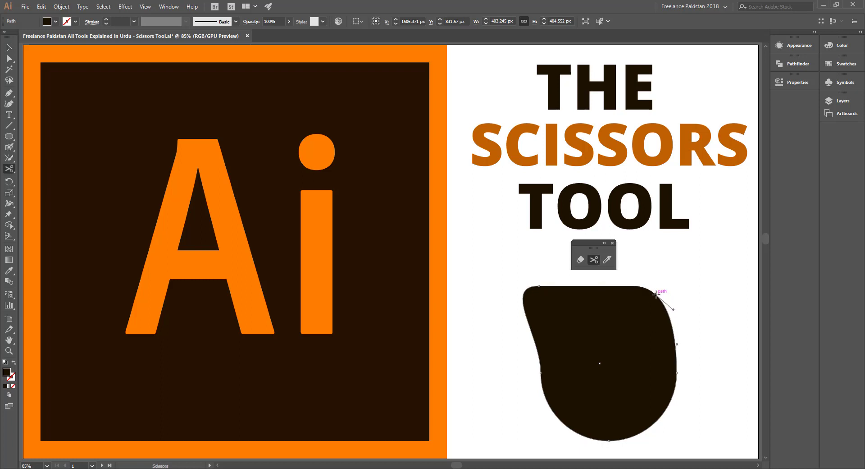
click(544, 395)
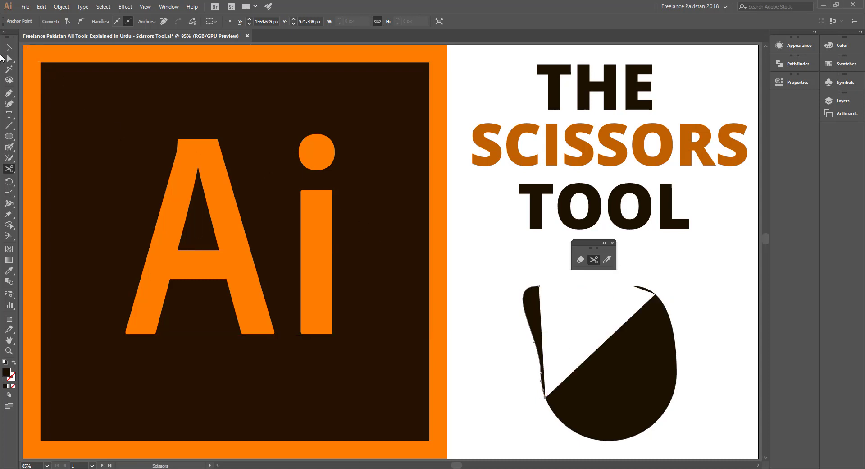
Use Direct Selection to move the thin left piece away, pull the small top sliver's end upward, and shift the large piece right.
click(9, 59)
click(575, 294)
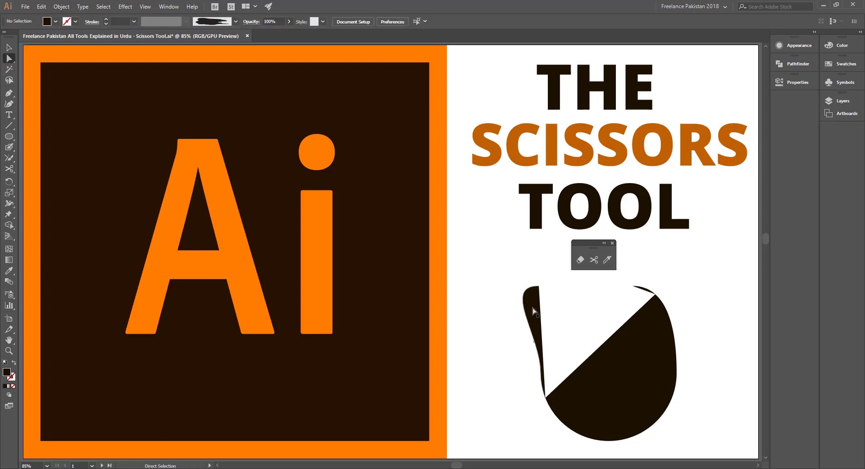
drag(533, 311, 498, 286)
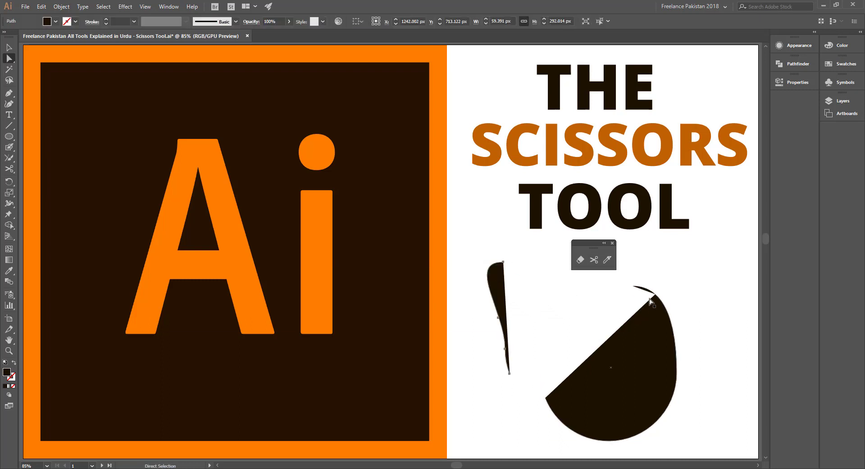
drag(650, 301, 660, 257)
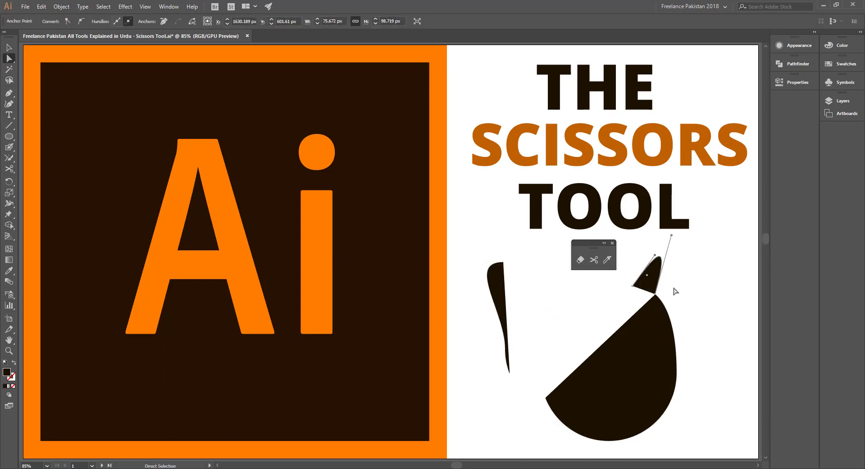
drag(651, 340, 679, 340)
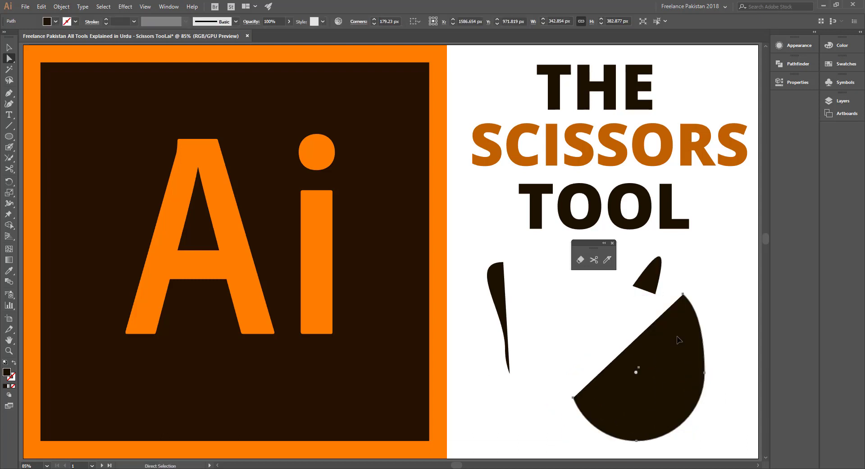
click(738, 322)
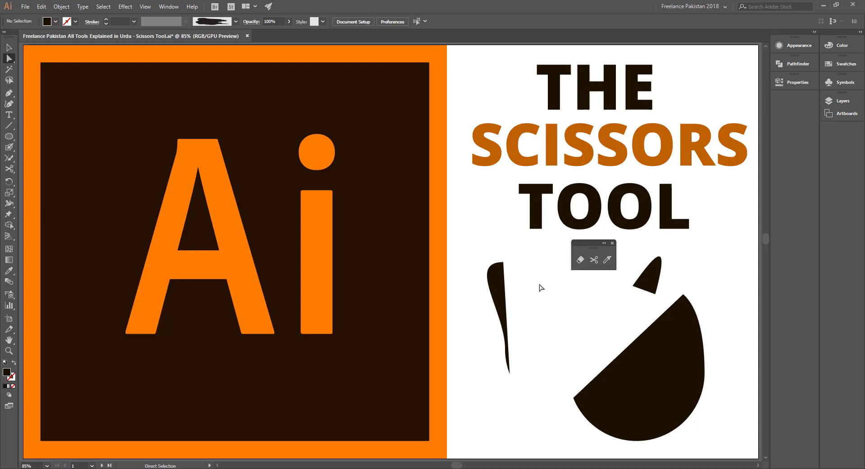
Split the large piece diagonally with the Eraser tool and move its lower-left part away from the rest.
click(580, 262)
drag(628, 347, 703, 437)
key(v)
click(644, 397)
drag(644, 397, 594, 383)
Swap the fill and stroke of both erased halves to show them as unfilled outlines with a 1 pt stroke.
key(shift+x)
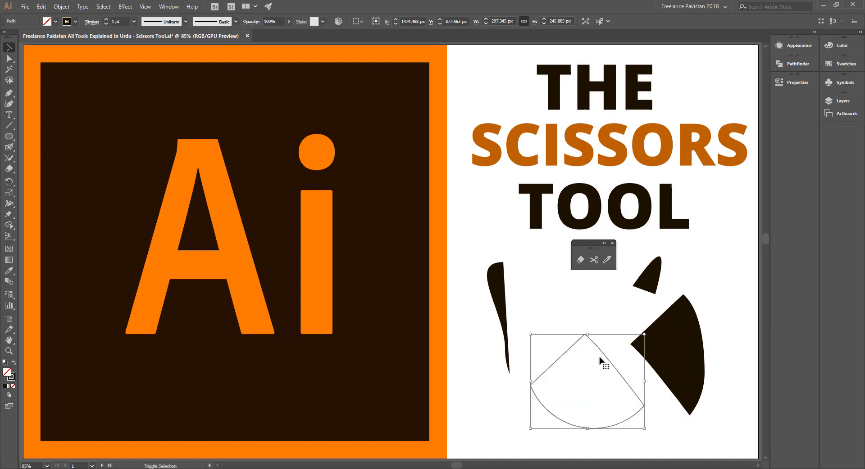
click(601, 361)
click(686, 346)
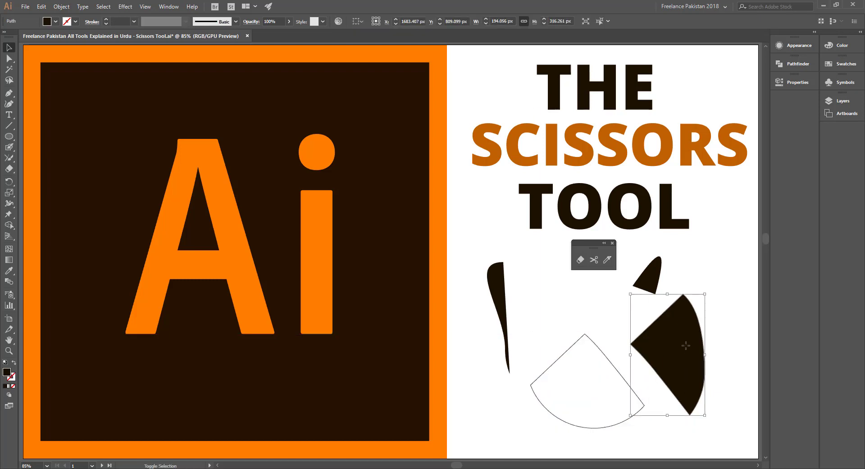
key(shift+x)
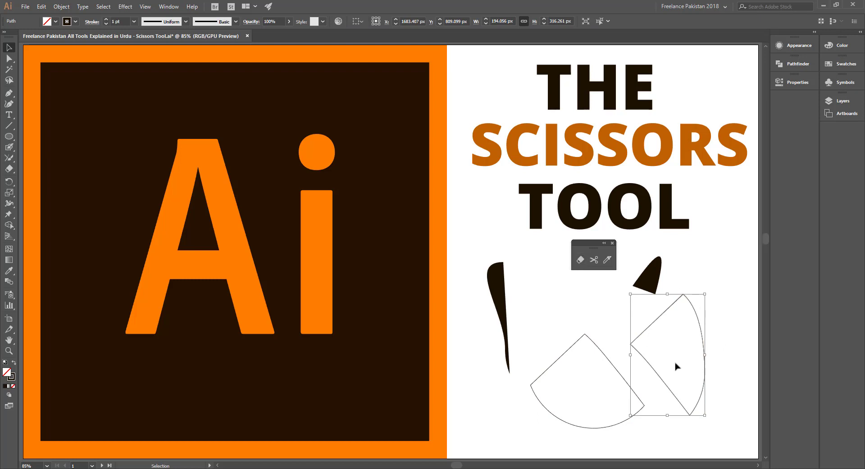
Select all four cut pieces together.
key(ctrl+a)
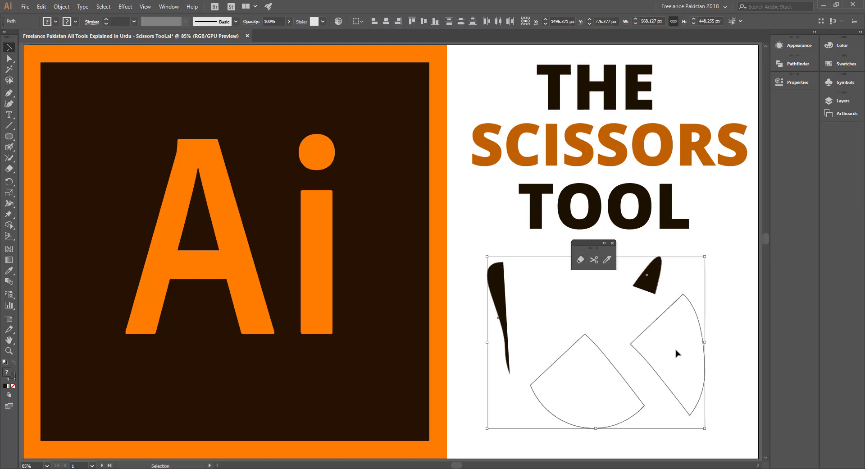